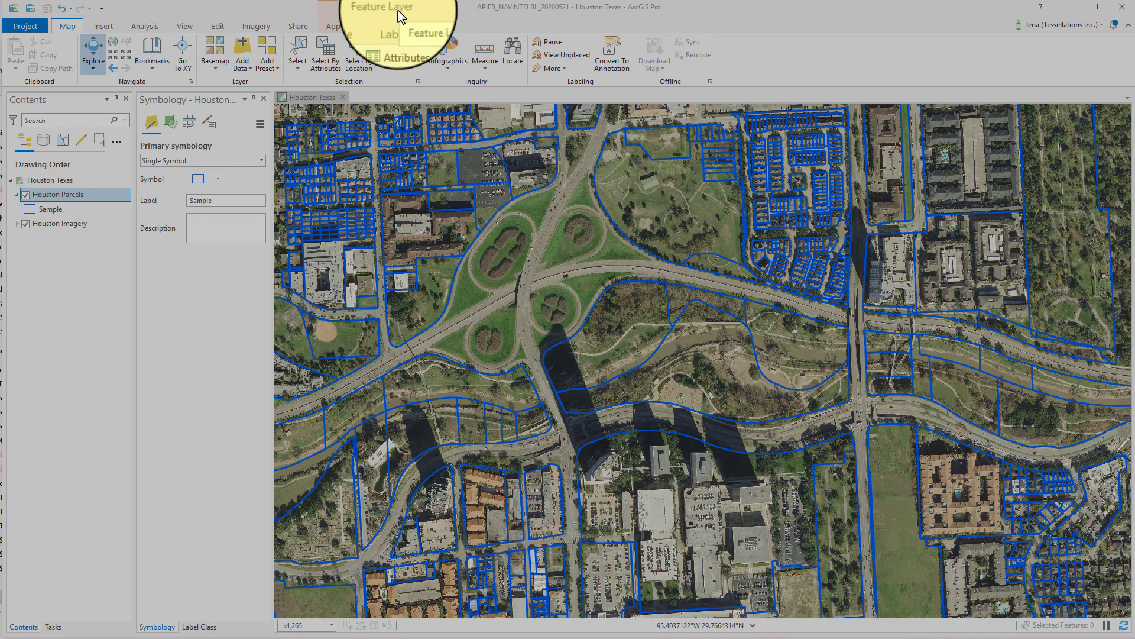
# Select the Houston Parcels layer in the Houston Texas map and show its labeling options.
pyautogui.click(47, 180)
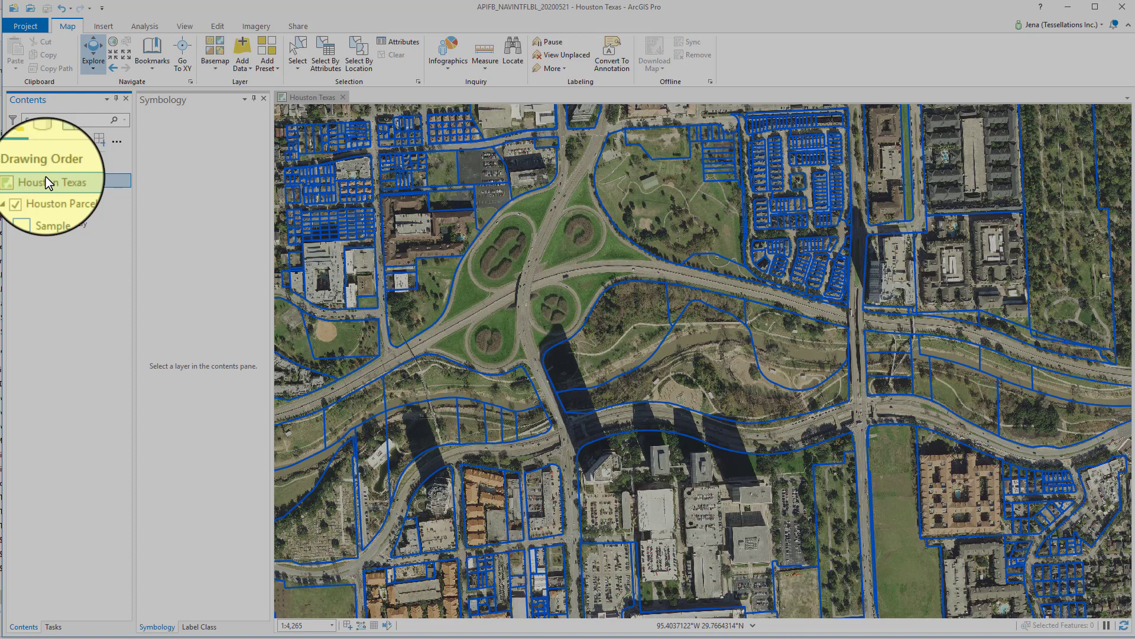
pyautogui.click(73, 196)
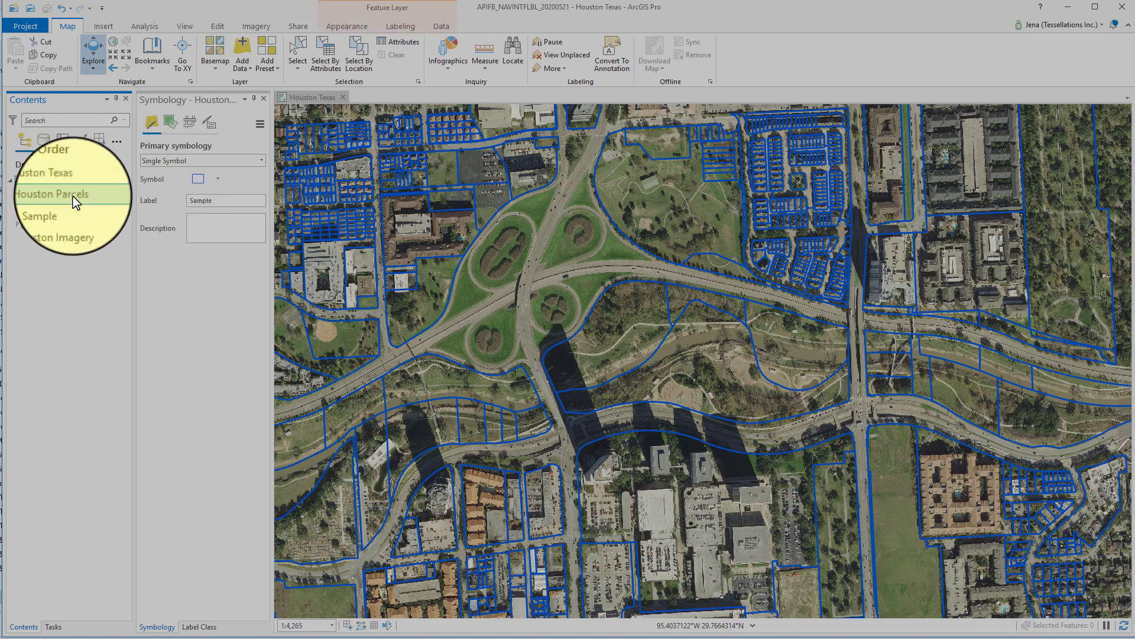
pyautogui.click(405, 26)
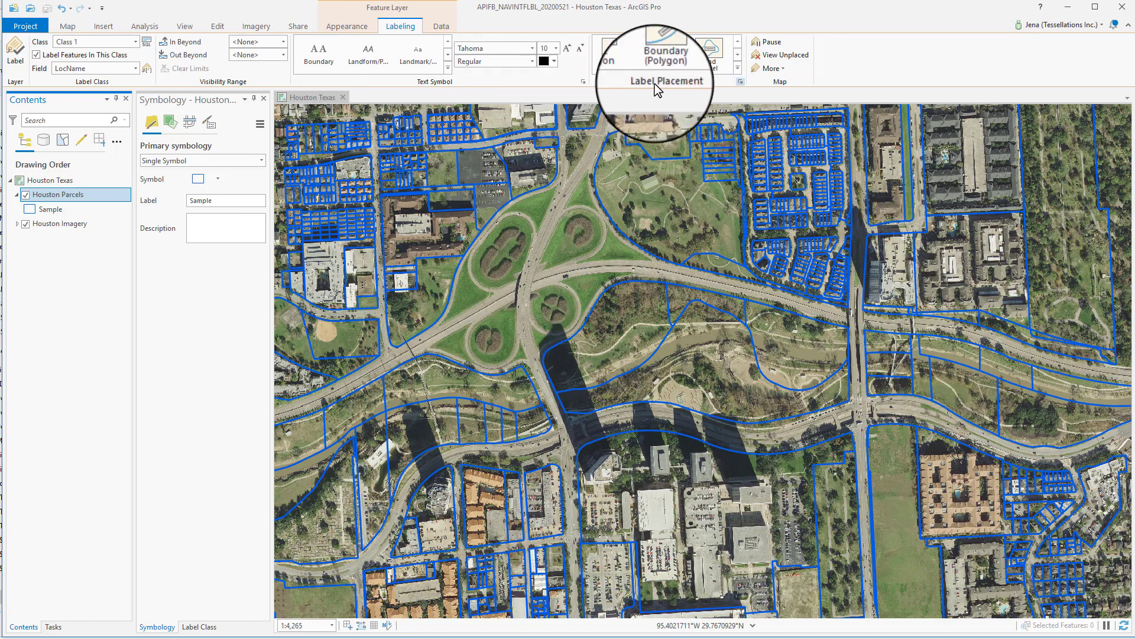
# Bring up the label placement settings for Houston Parcels Class 1.
pyautogui.click(741, 81)
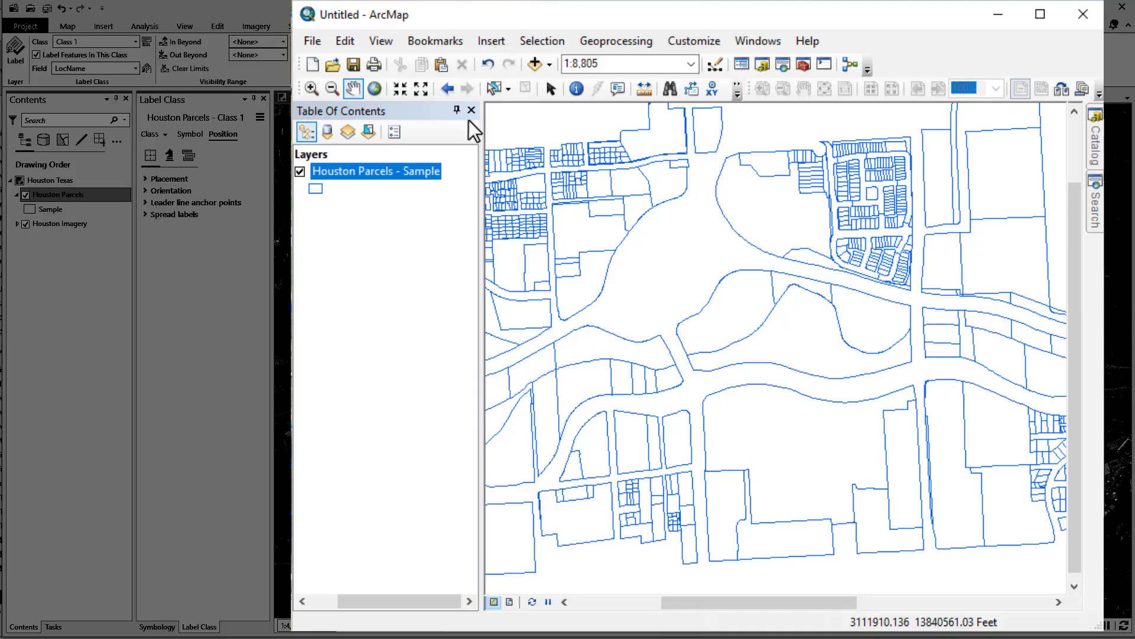
pyautogui.rightClick(401, 168)
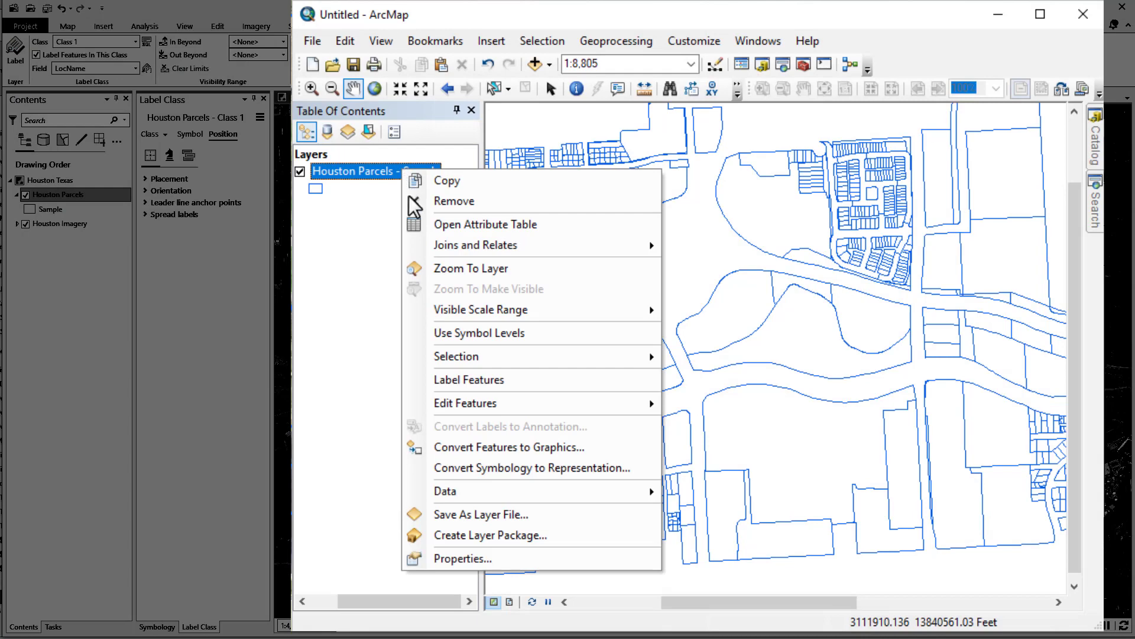
pyautogui.click(509, 559)
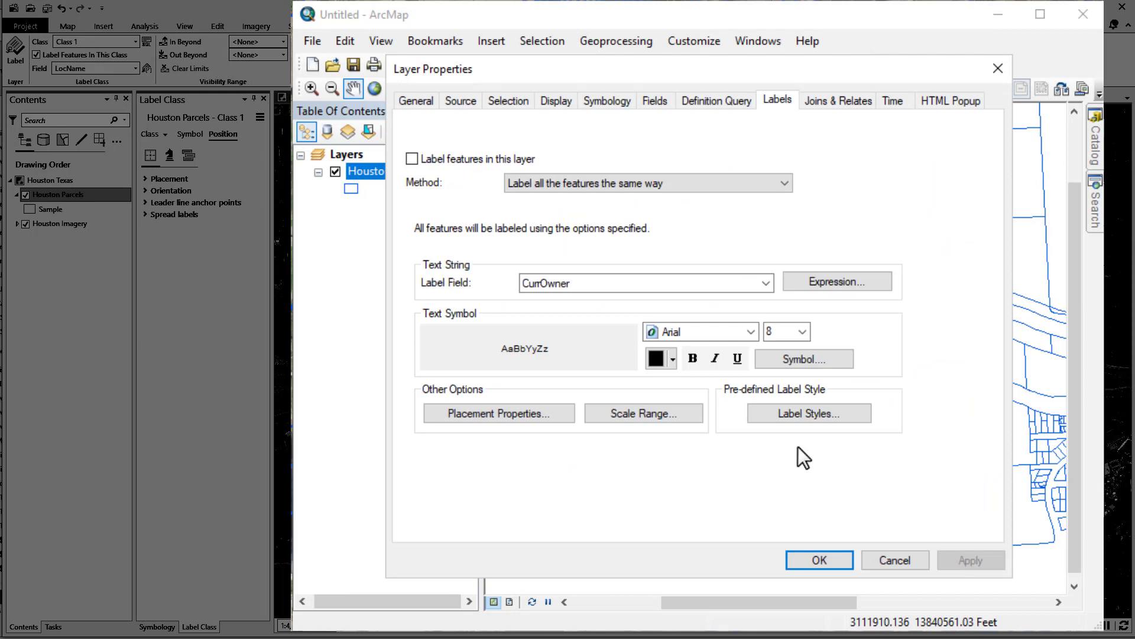
pyautogui.click(757, 186)
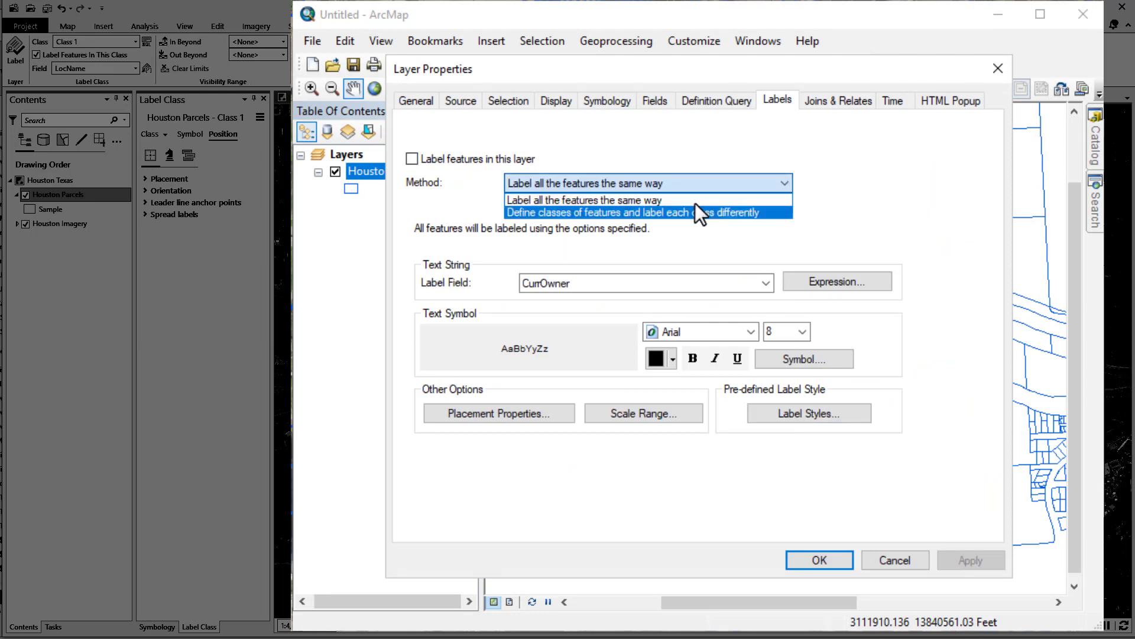
pyautogui.click(685, 237)
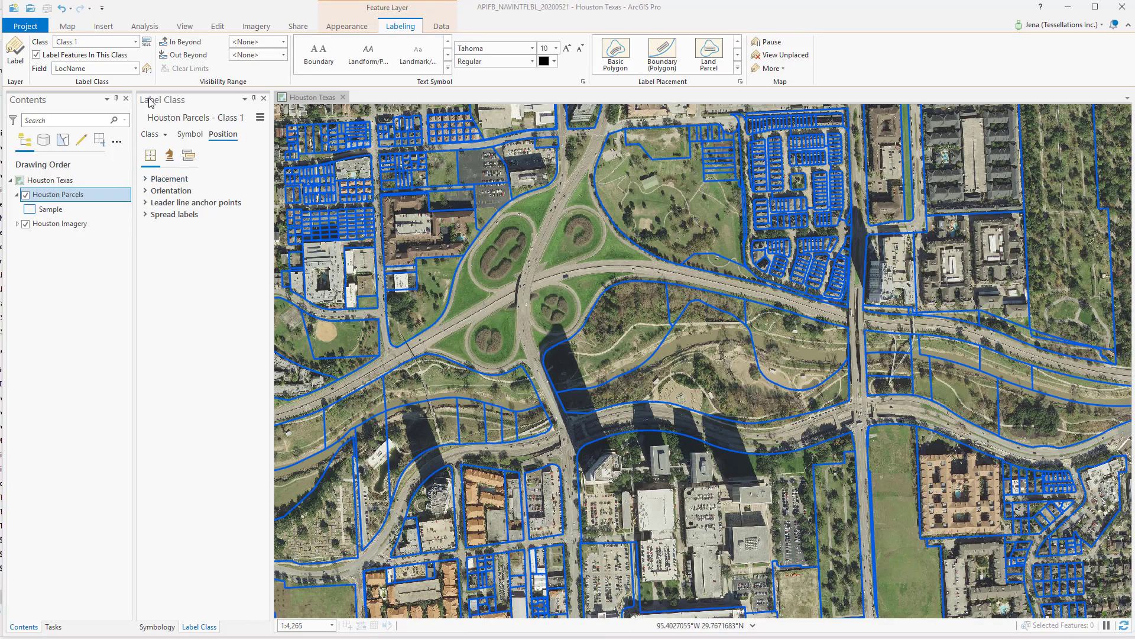
# Label the parcels by CurrOwner and show its Arcade expression, $feature.CurrOwner.
pyautogui.click(136, 69)
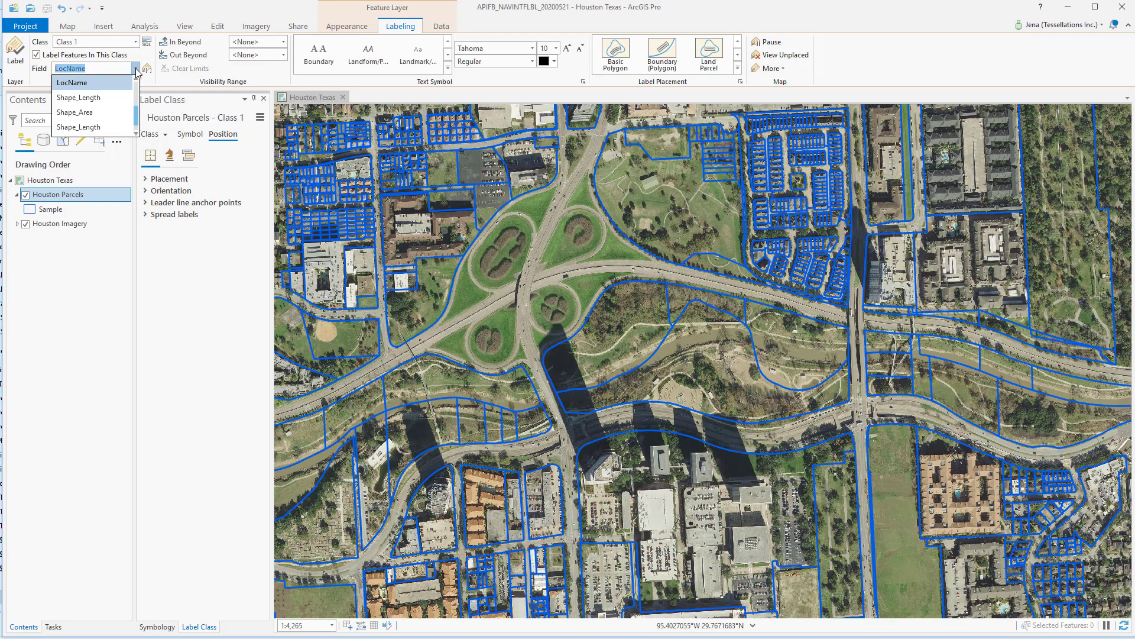
pyautogui.scroll(3, 109, 98)
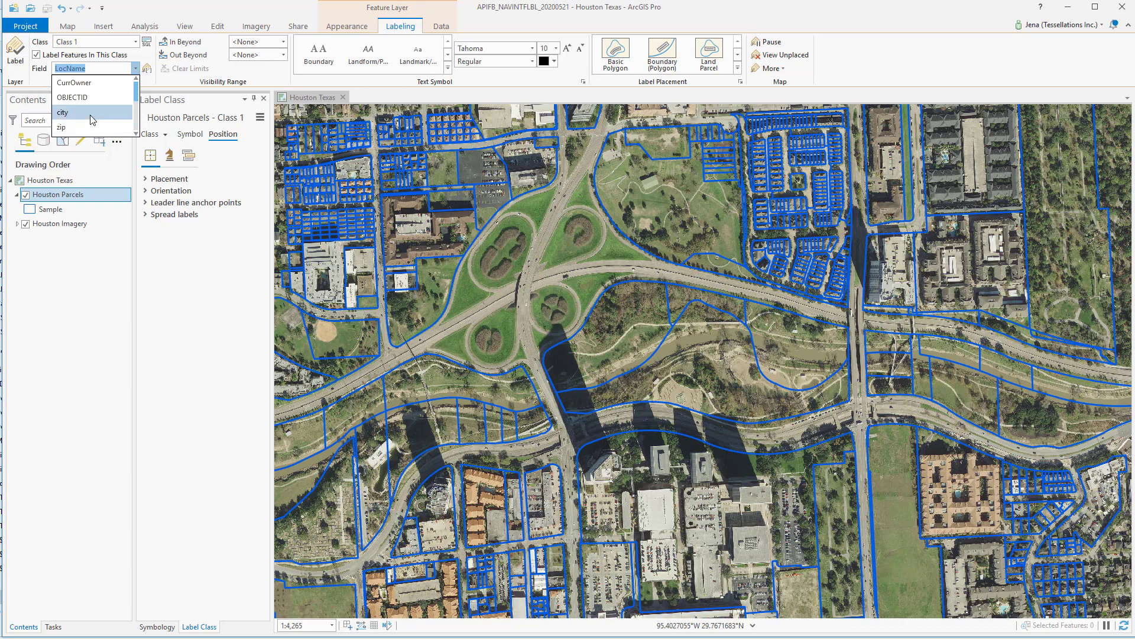
pyautogui.click(81, 84)
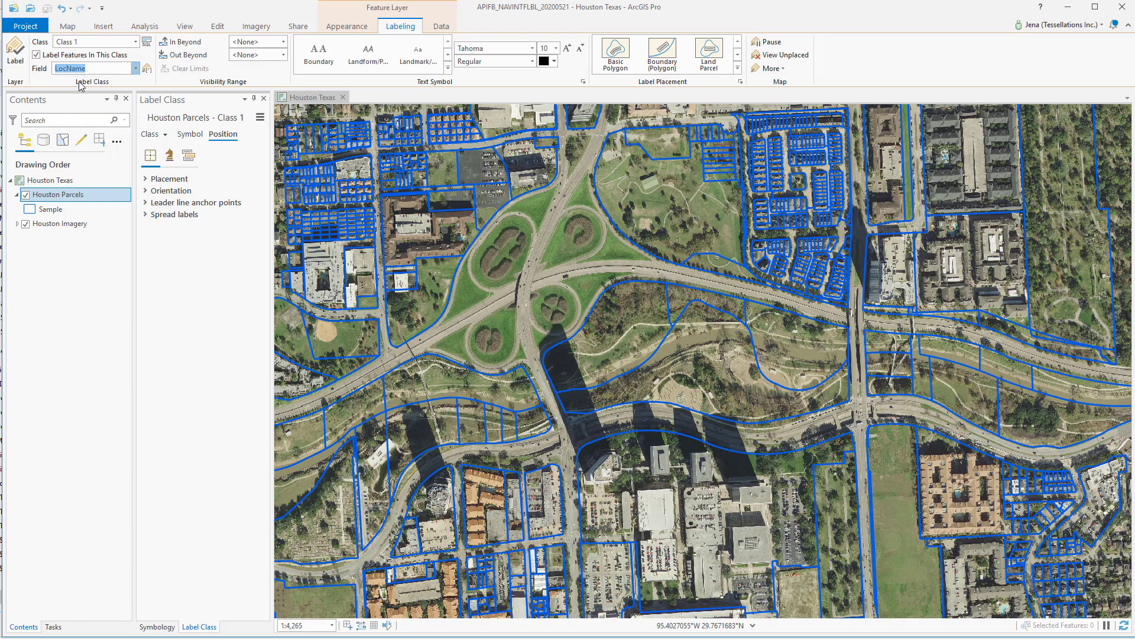
pyautogui.click(146, 70)
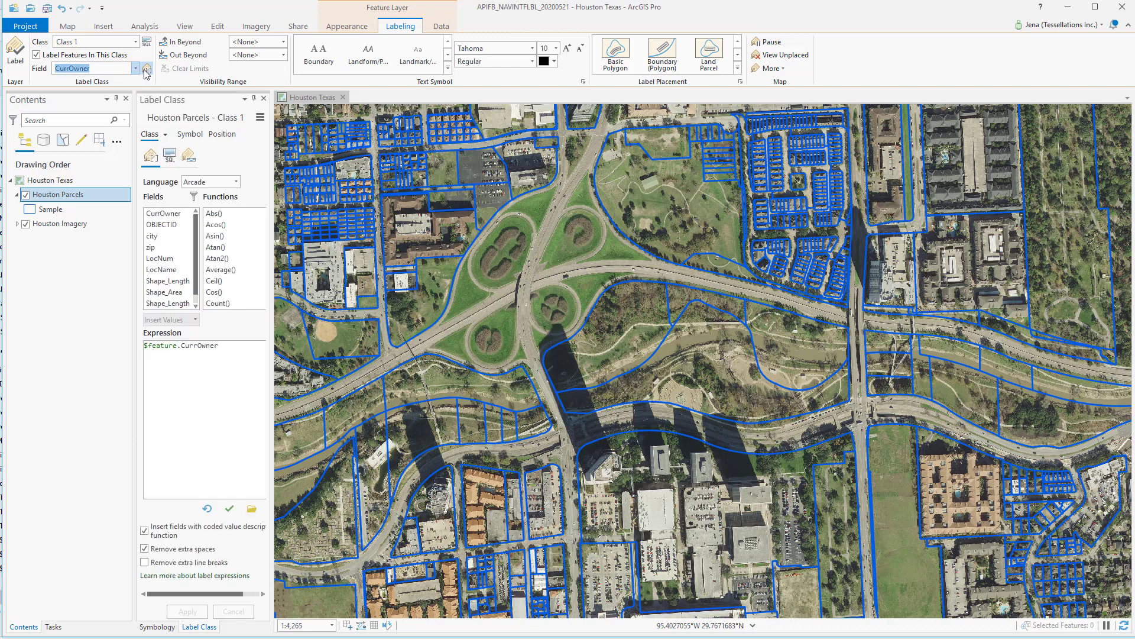
# Check the SQL query, keep Arcade as the language, and view the visibility range before the symbol settings.
pyautogui.click(169, 159)
pyautogui.click(151, 156)
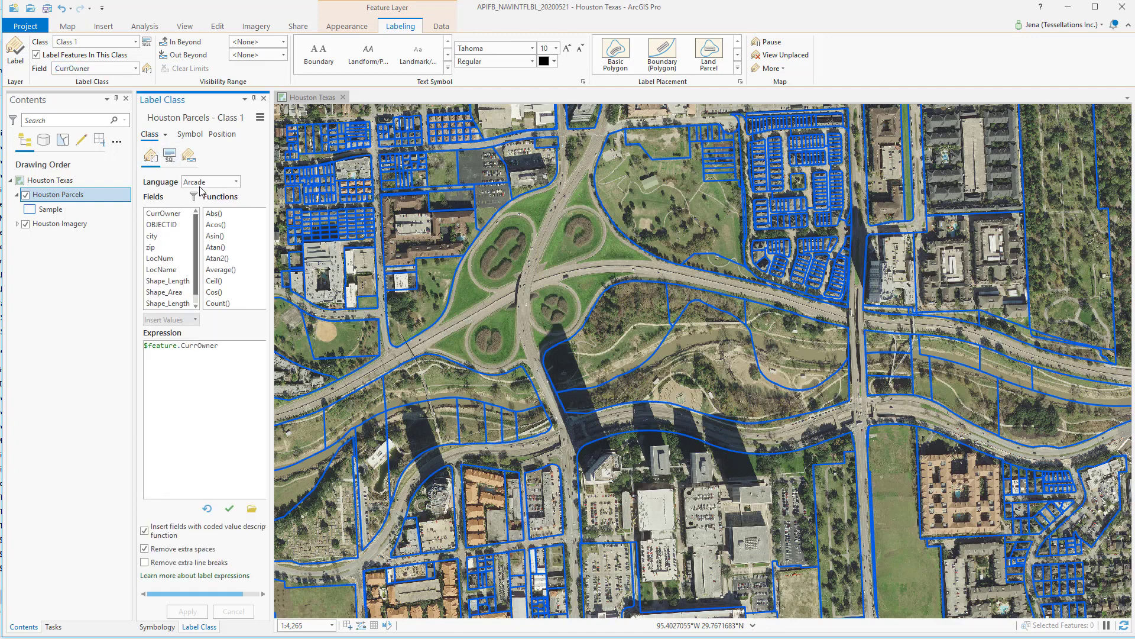
pyautogui.click(211, 183)
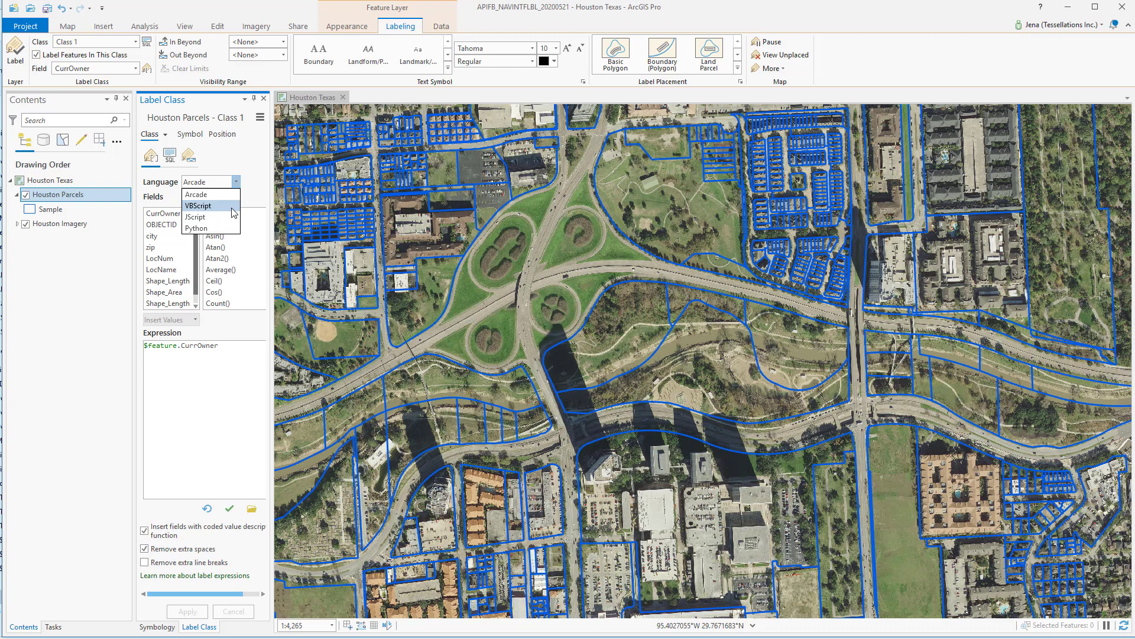
pyautogui.click(190, 159)
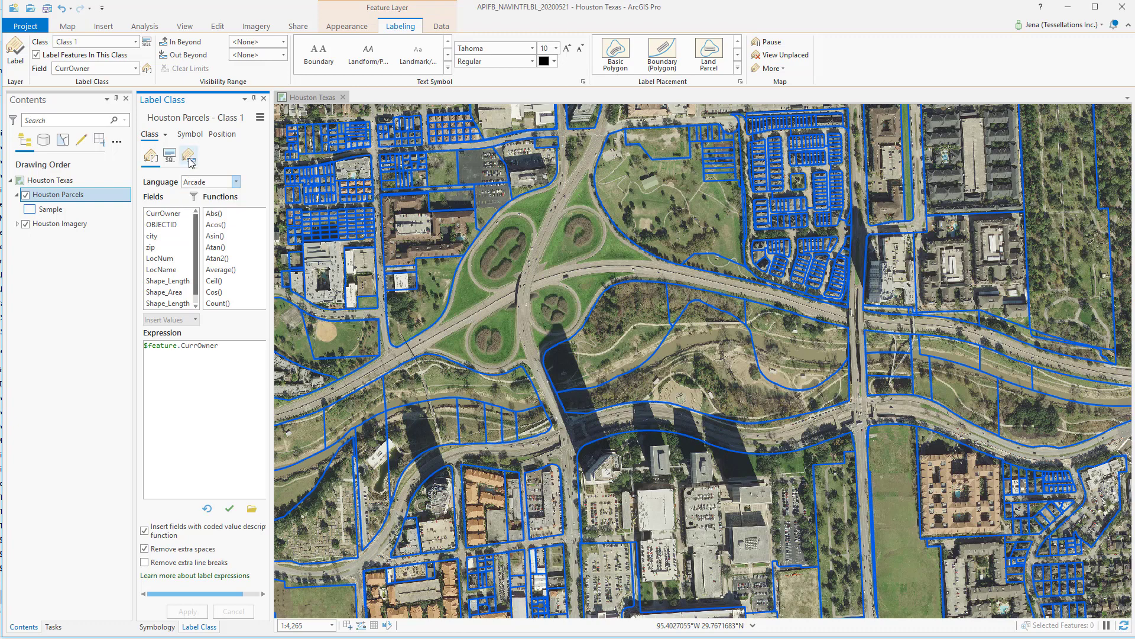
pyautogui.click(190, 162)
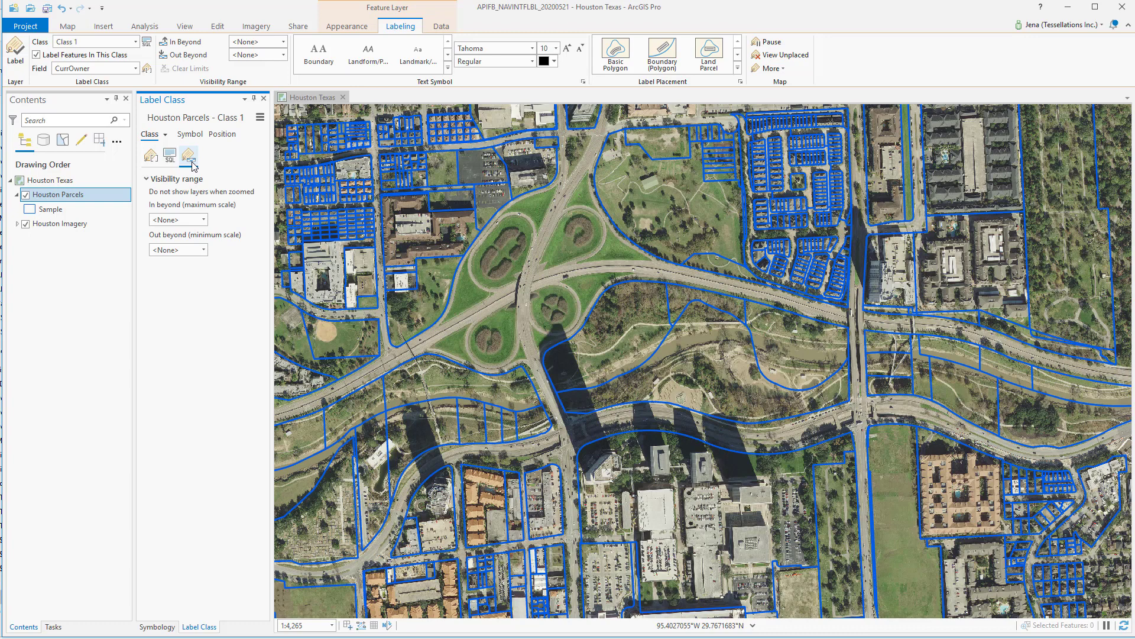
pyautogui.click(191, 136)
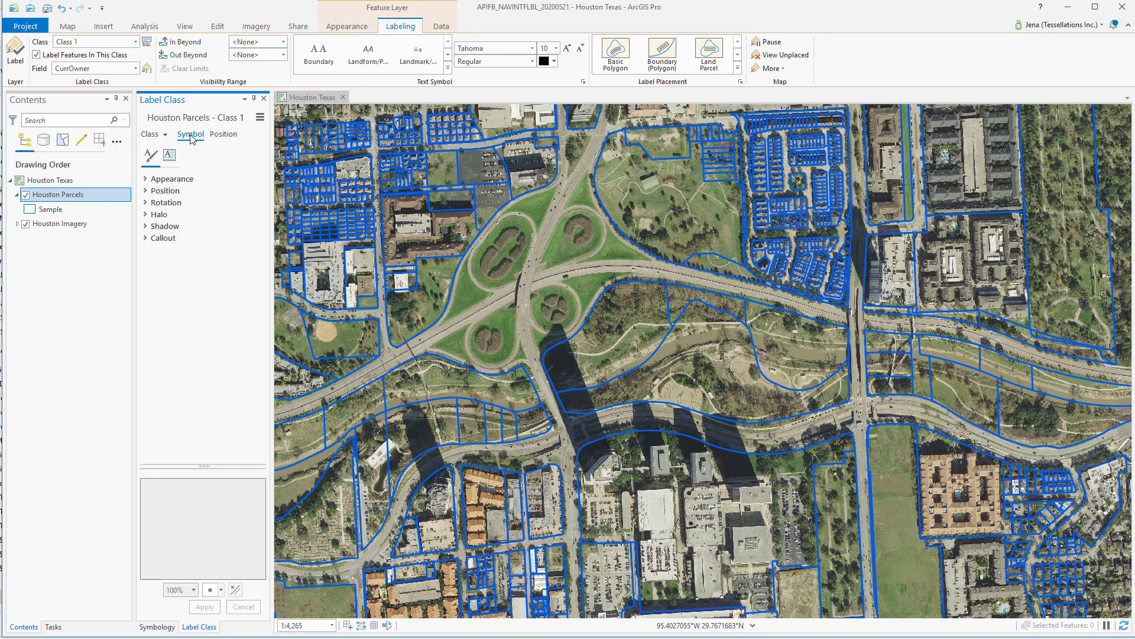
# Adjust the label font, style, halo and text fill toward blue Arial Bold 9 pt.
pyautogui.click(146, 179)
pyautogui.click(194, 193)
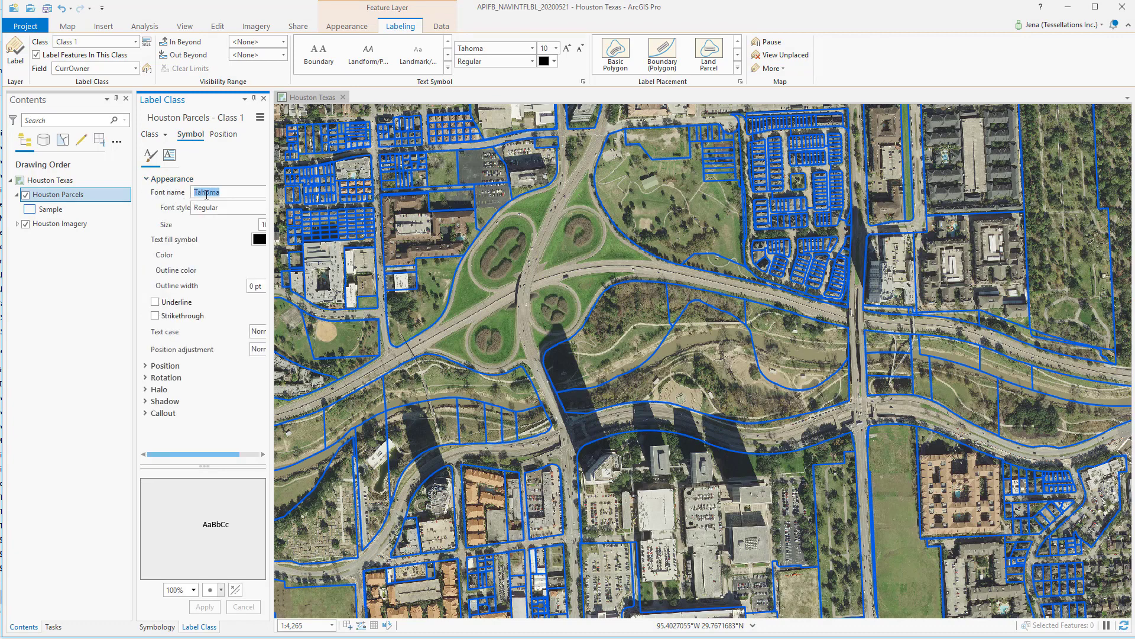
pyautogui.moveTo(270, 205); pyautogui.dragTo(402, 209)
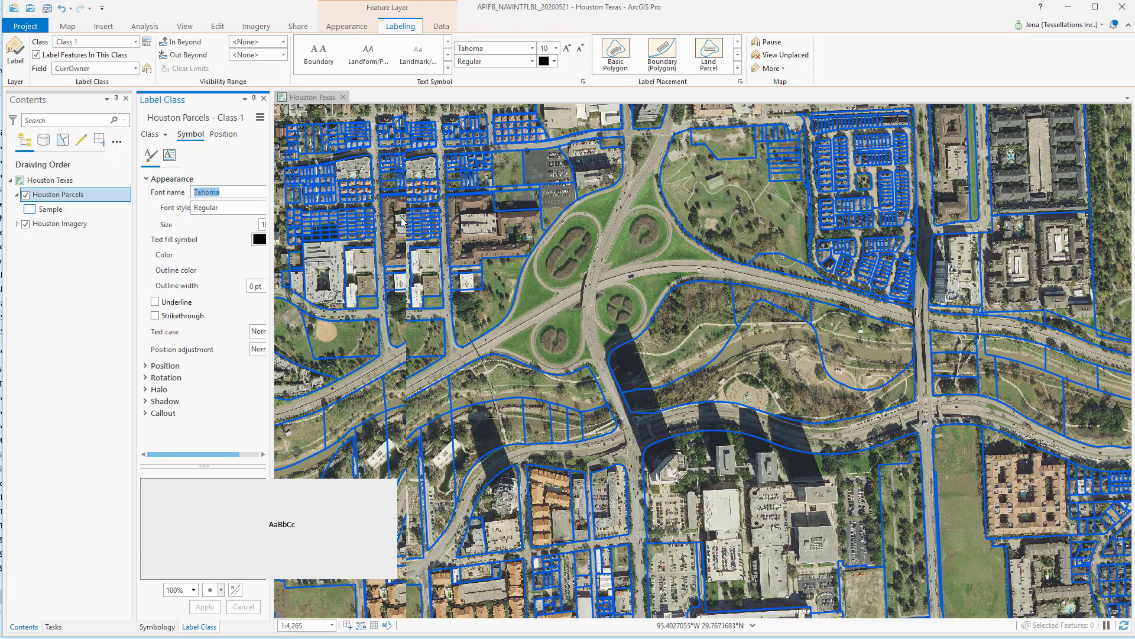
pyautogui.click(392, 208)
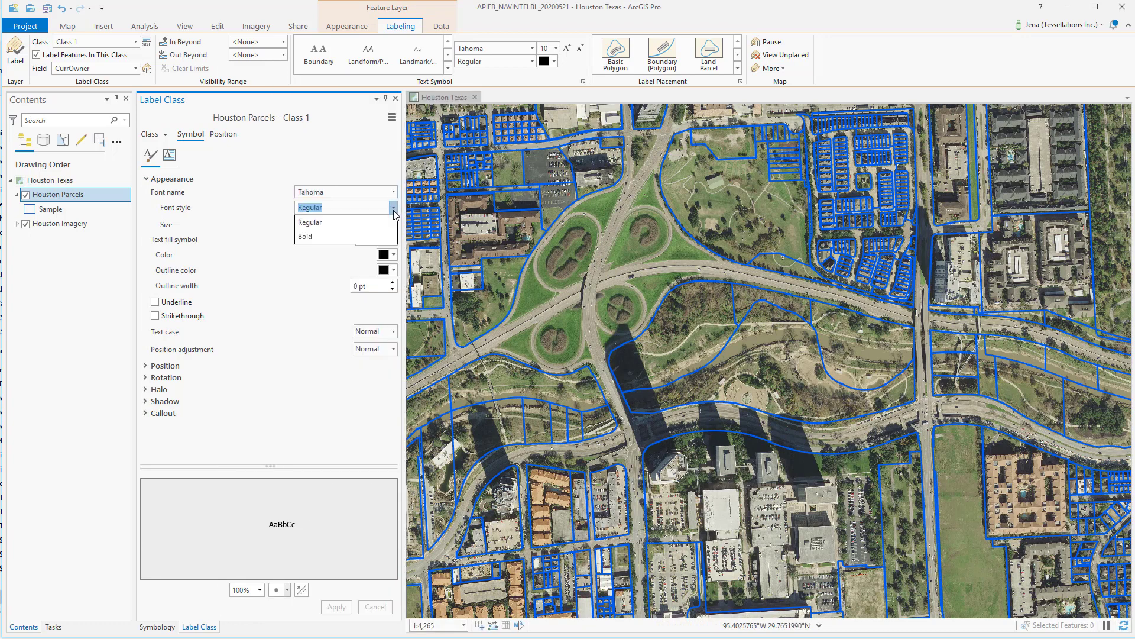
pyautogui.click(381, 222)
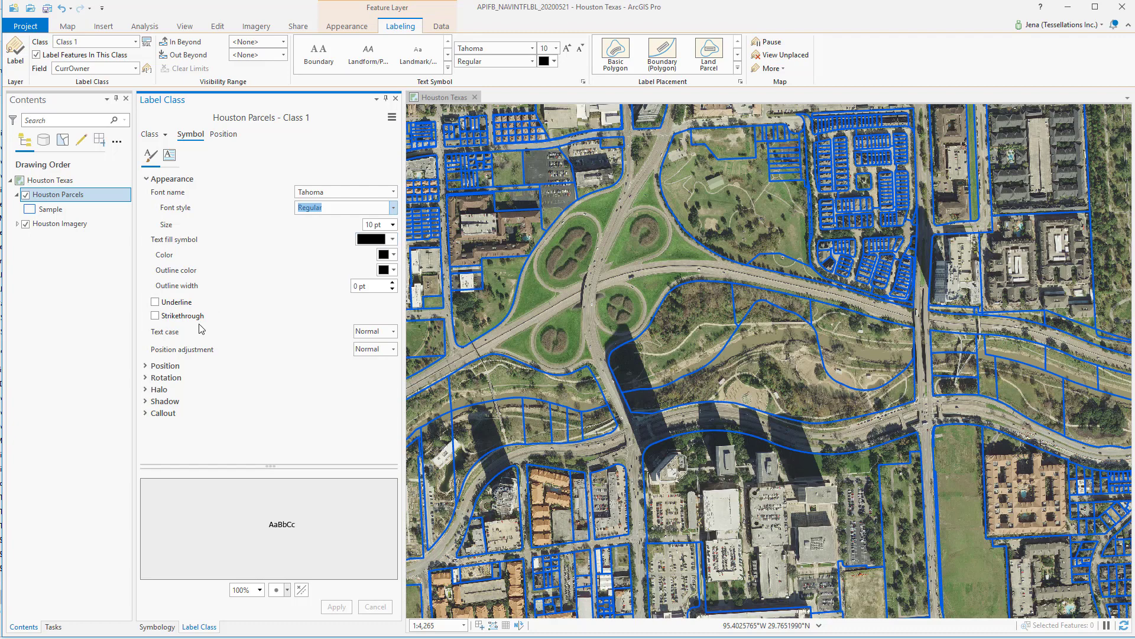
pyautogui.click(146, 391)
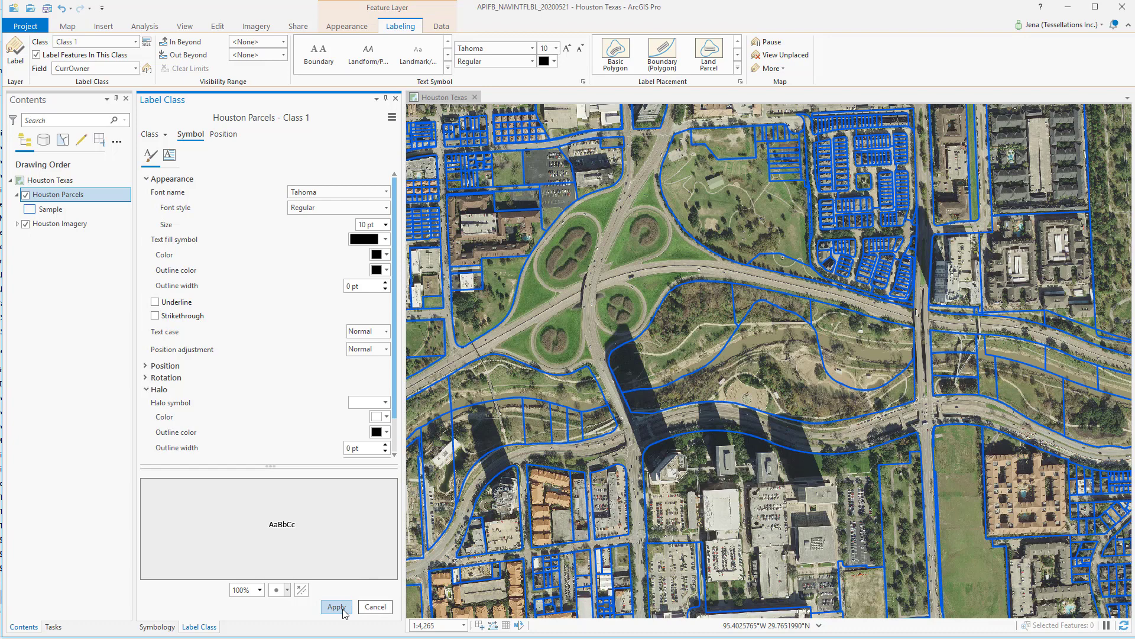
pyautogui.click(381, 240)
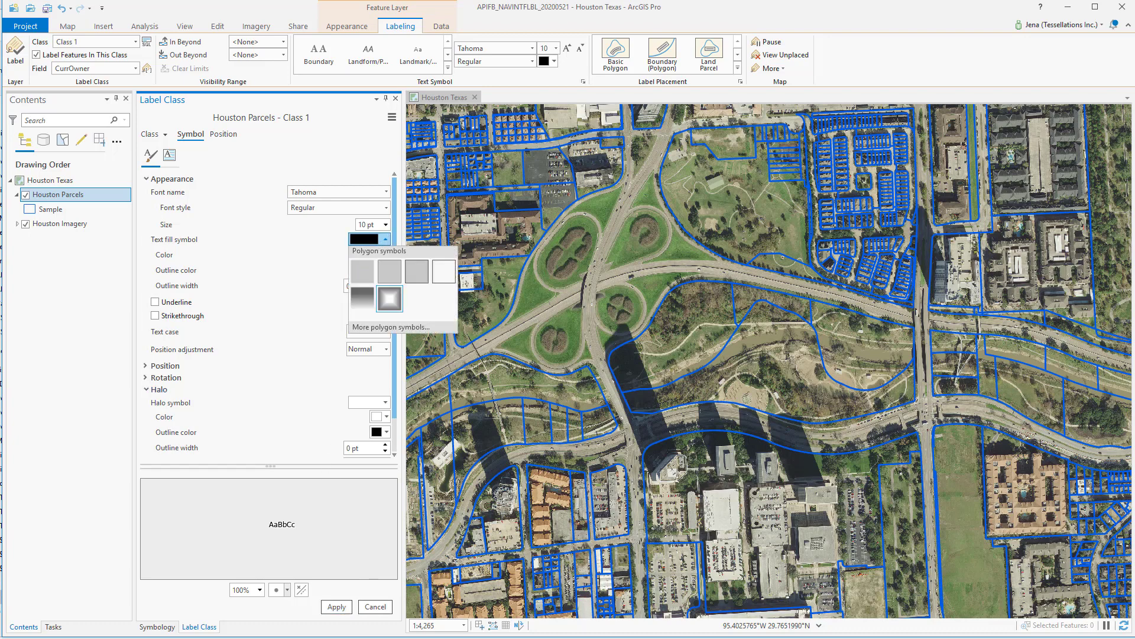
pyautogui.press('Escape')
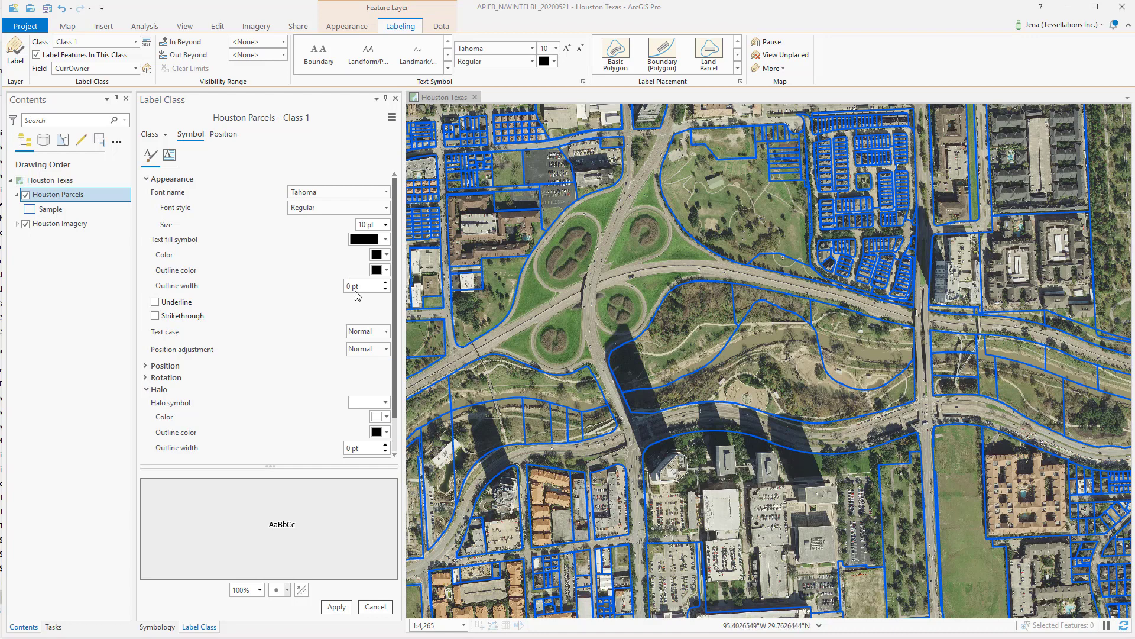
pyautogui.click(386, 193)
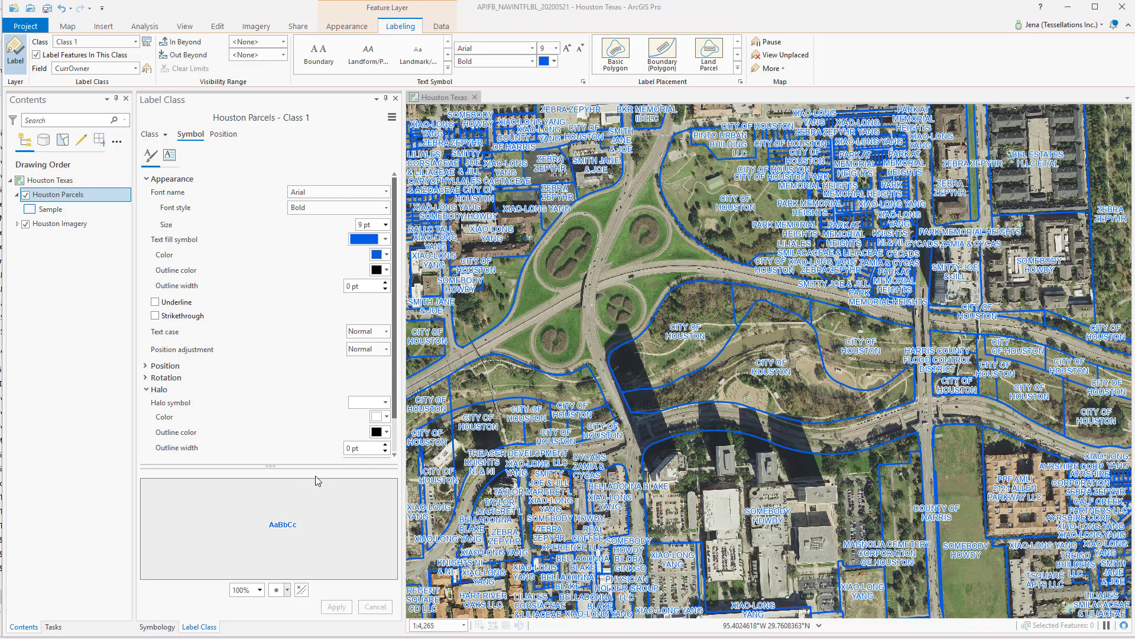
# Hide owner labels when zoomed out beyond 1:1,500, then zoom the map in past that scale.
pyautogui.click(149, 134)
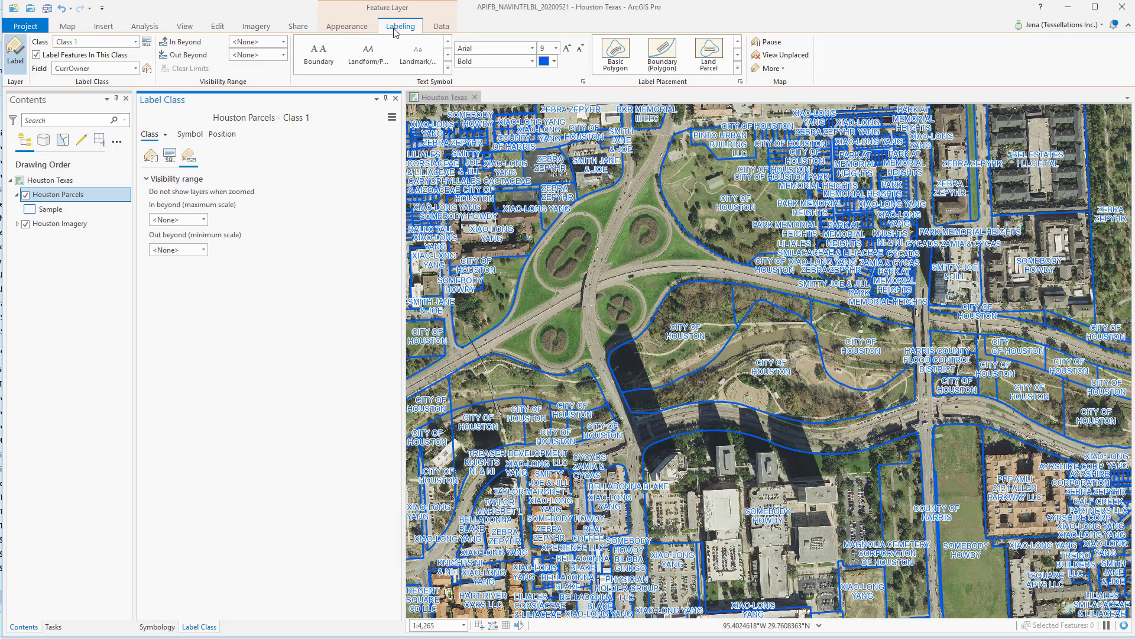
pyautogui.click(259, 42)
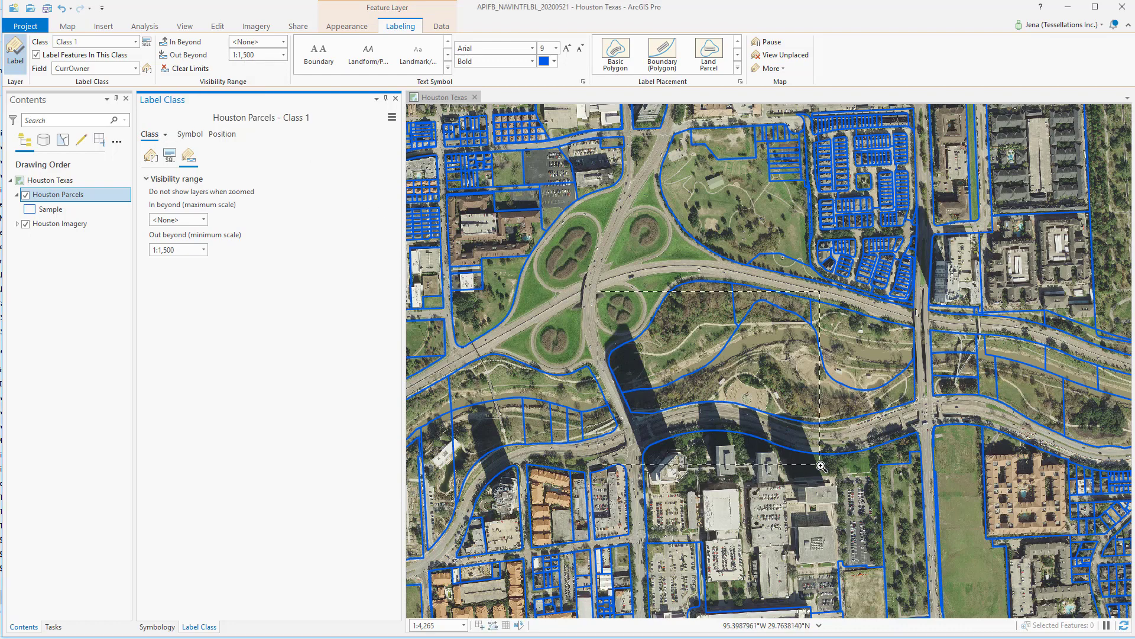
pyautogui.scroll(3, 735, 431)
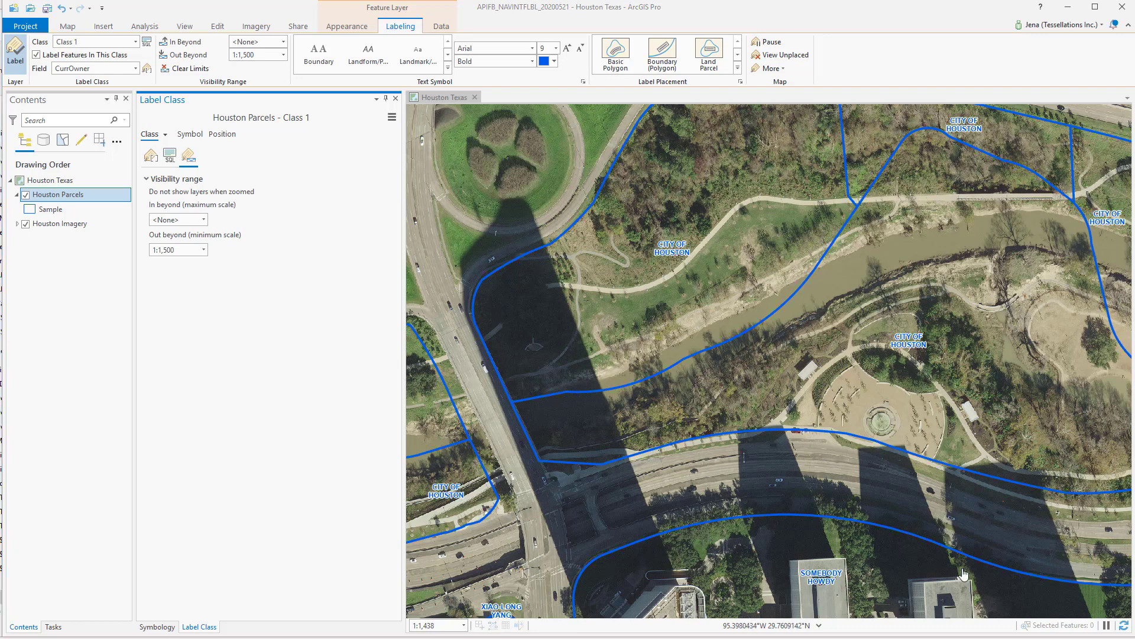
pyautogui.moveTo(201, 205); pyautogui.dragTo(572, 243)
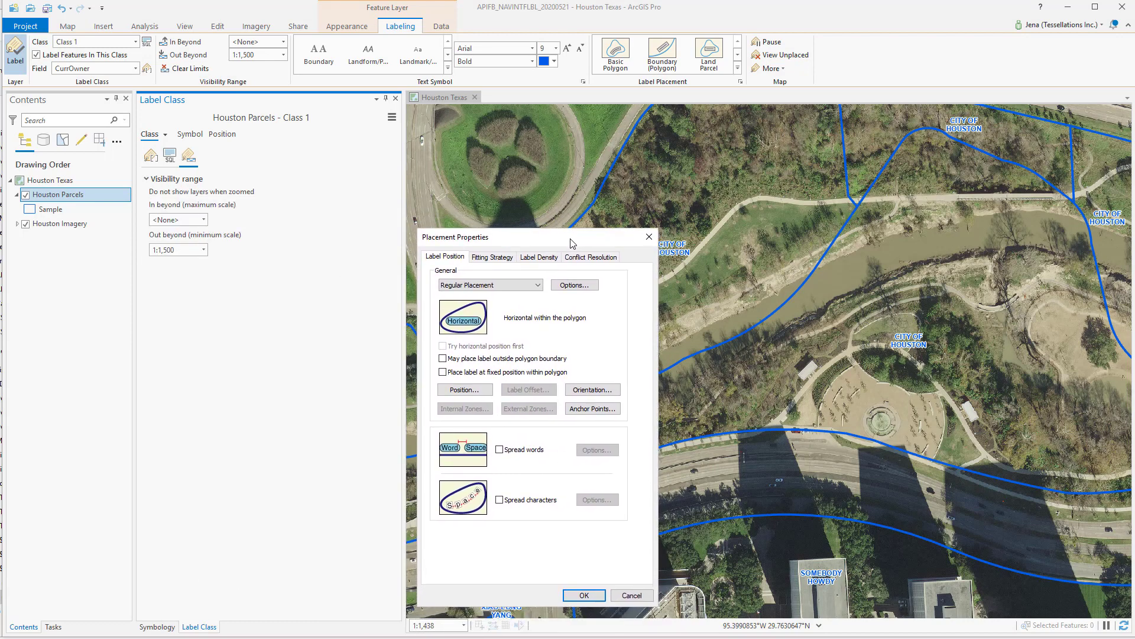
# Review the Fitting Strategy and Conflict Resolution settings, then close Placement Properties and return to Position settings.
pyautogui.click(506, 261)
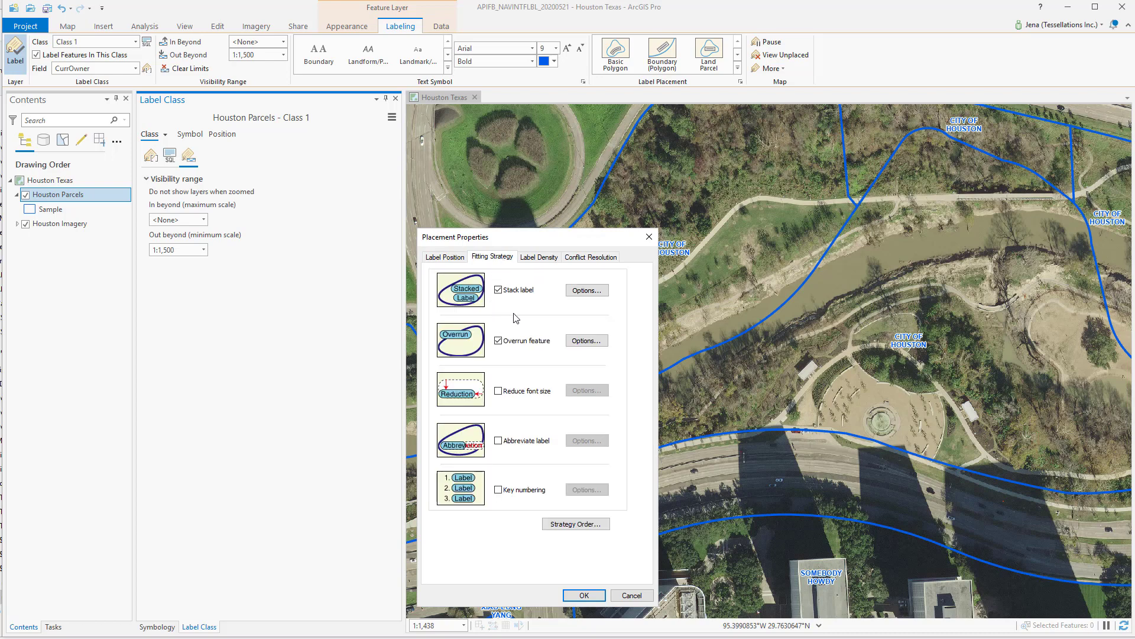
pyautogui.click(602, 264)
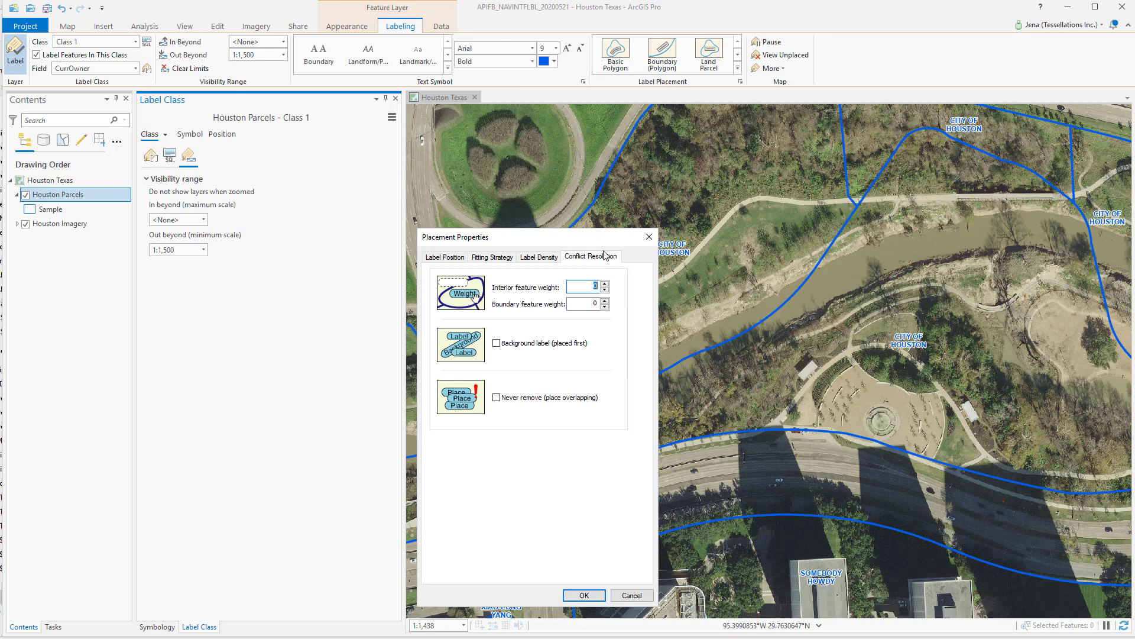
pyautogui.click(649, 236)
pyautogui.click(741, 83)
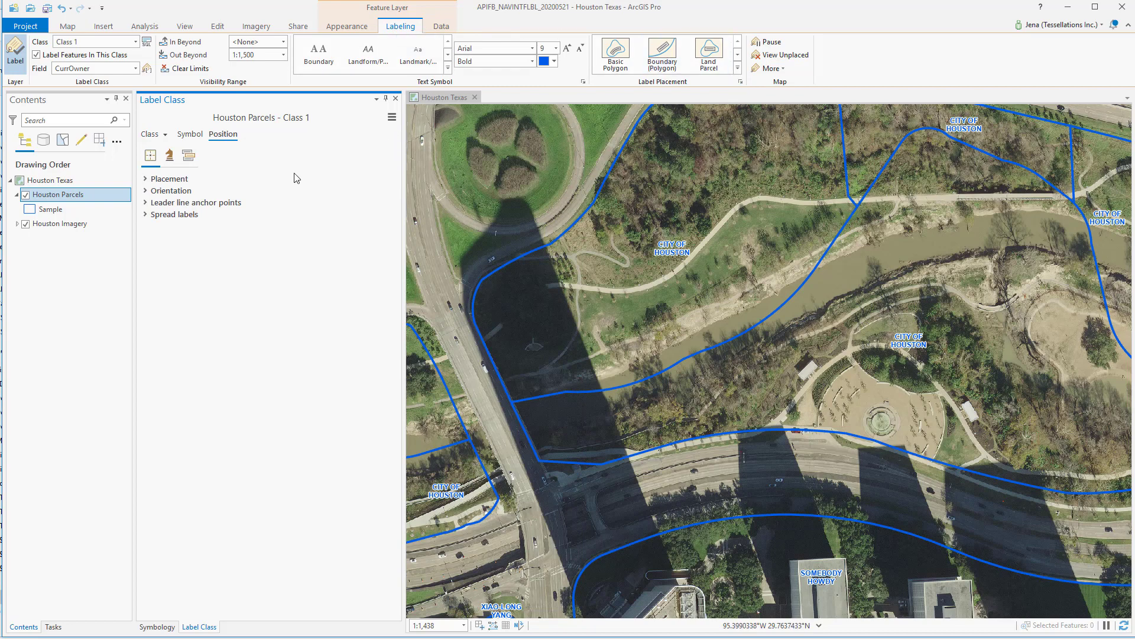
# Inspect the Placement, Stack, Reduce size and Label largest part options, then close the Label Class pane.
pyautogui.click(145, 183)
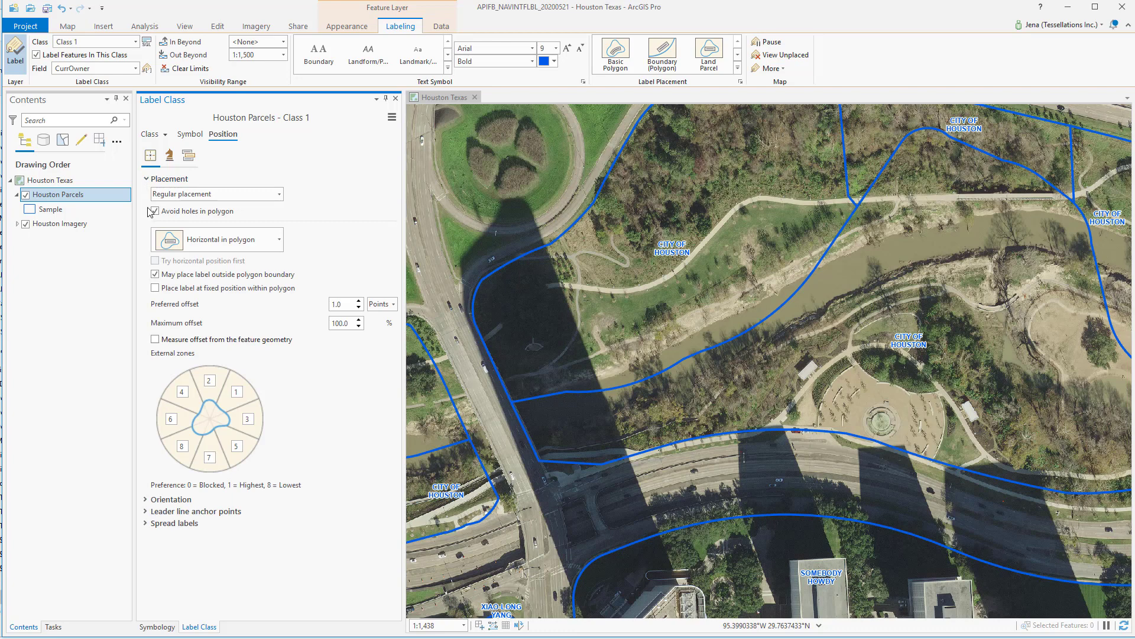
pyautogui.click(169, 158)
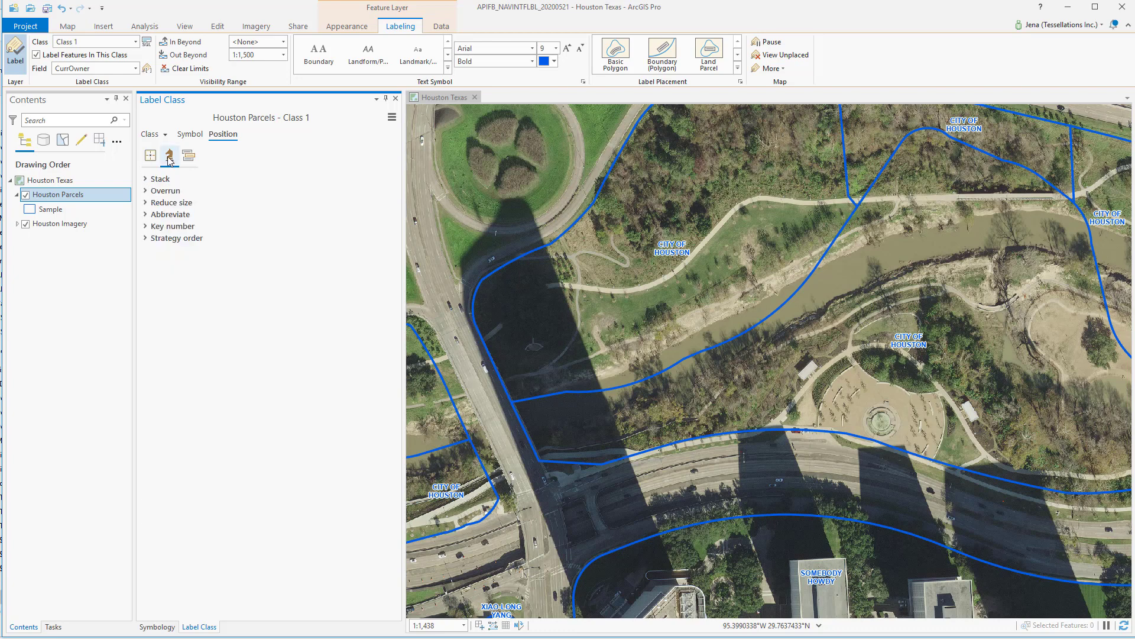
pyautogui.click(146, 180)
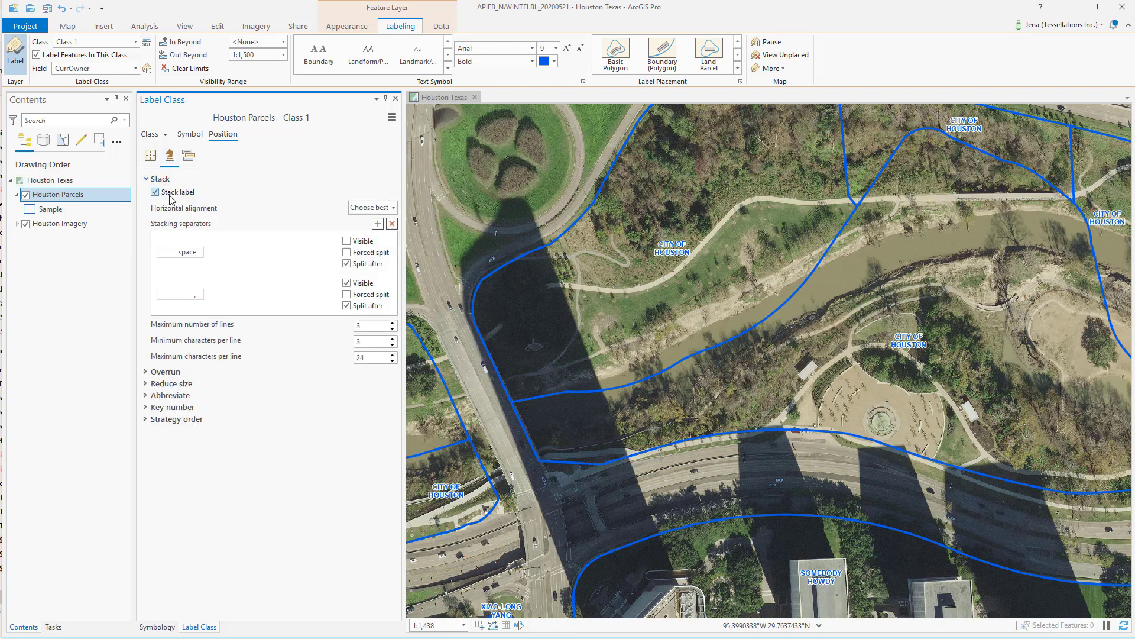
pyautogui.click(147, 386)
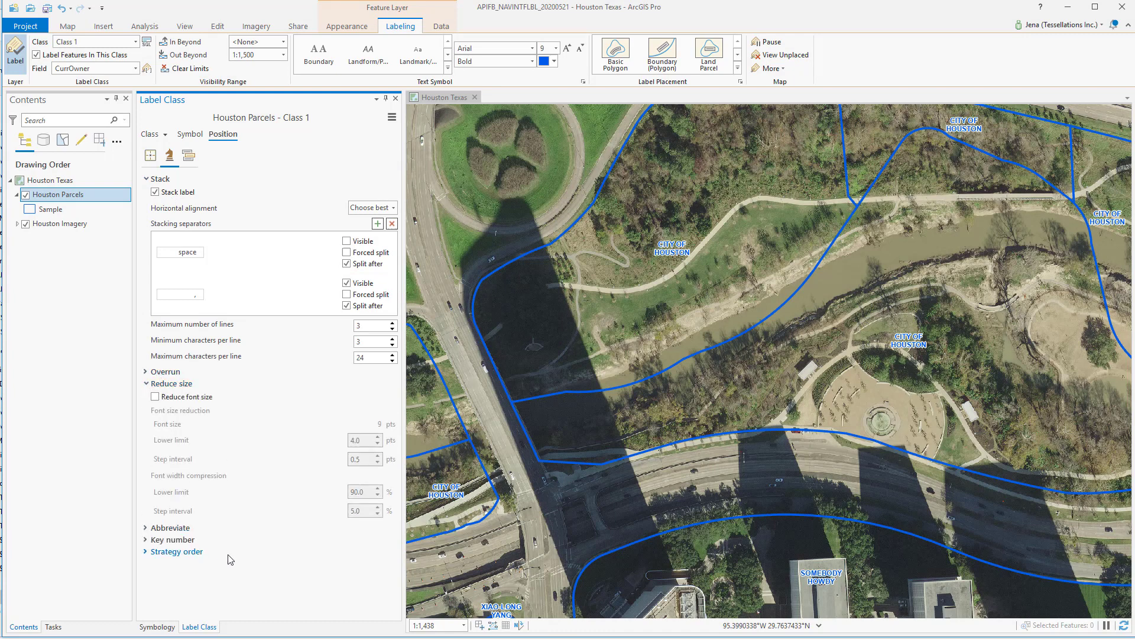
pyautogui.click(188, 155)
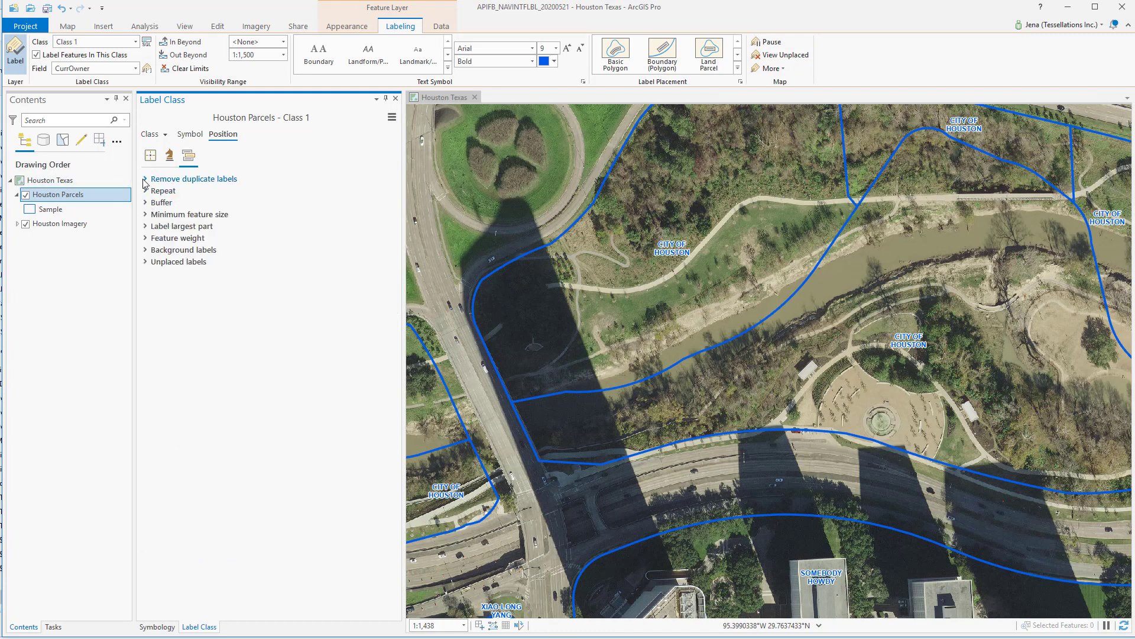
pyautogui.click(146, 227)
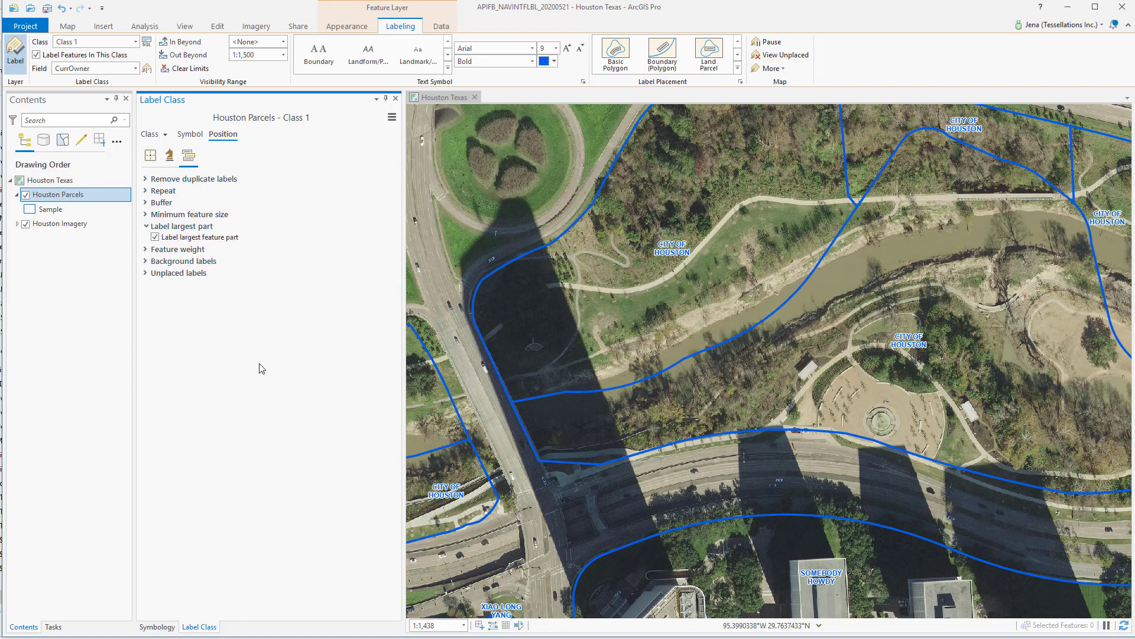
pyautogui.click(396, 98)
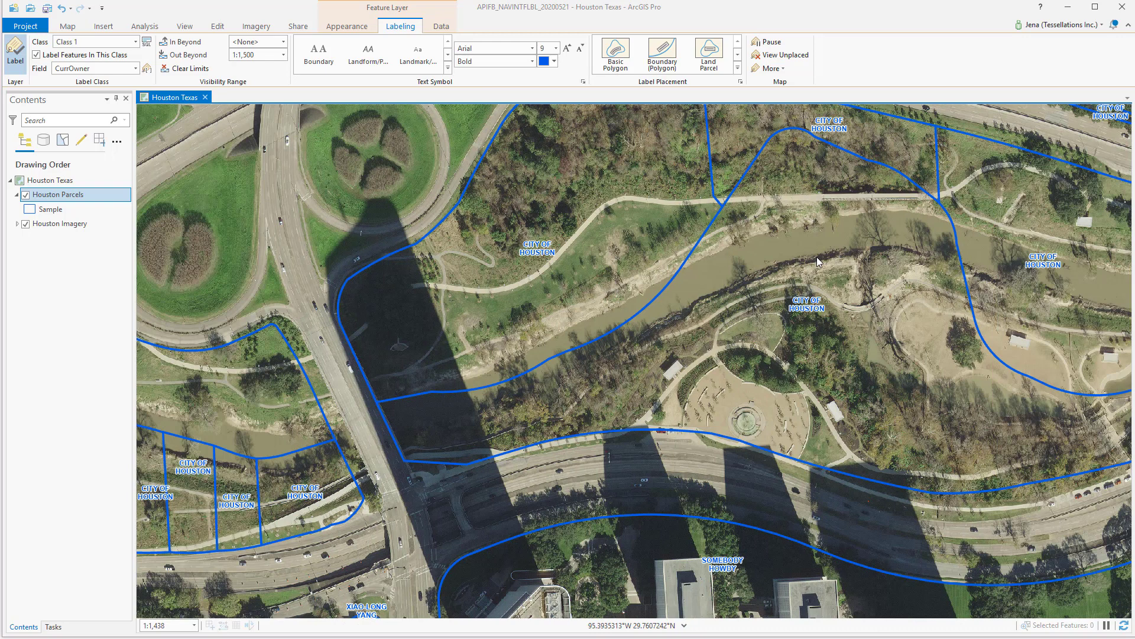
pyautogui.click(780, 69)
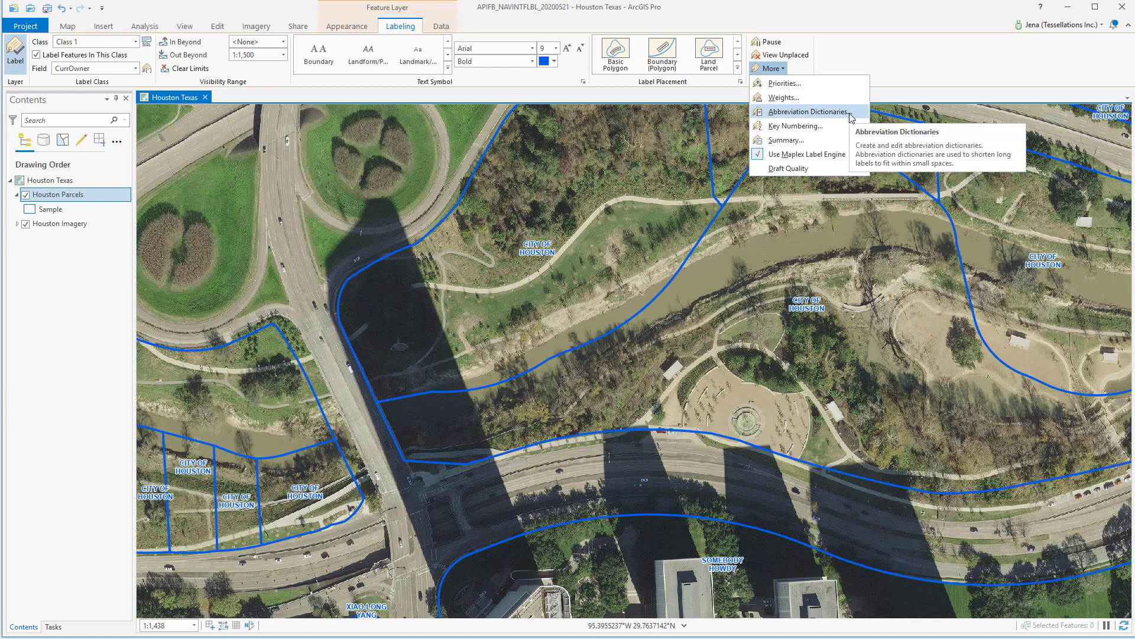
pyautogui.click(801, 44)
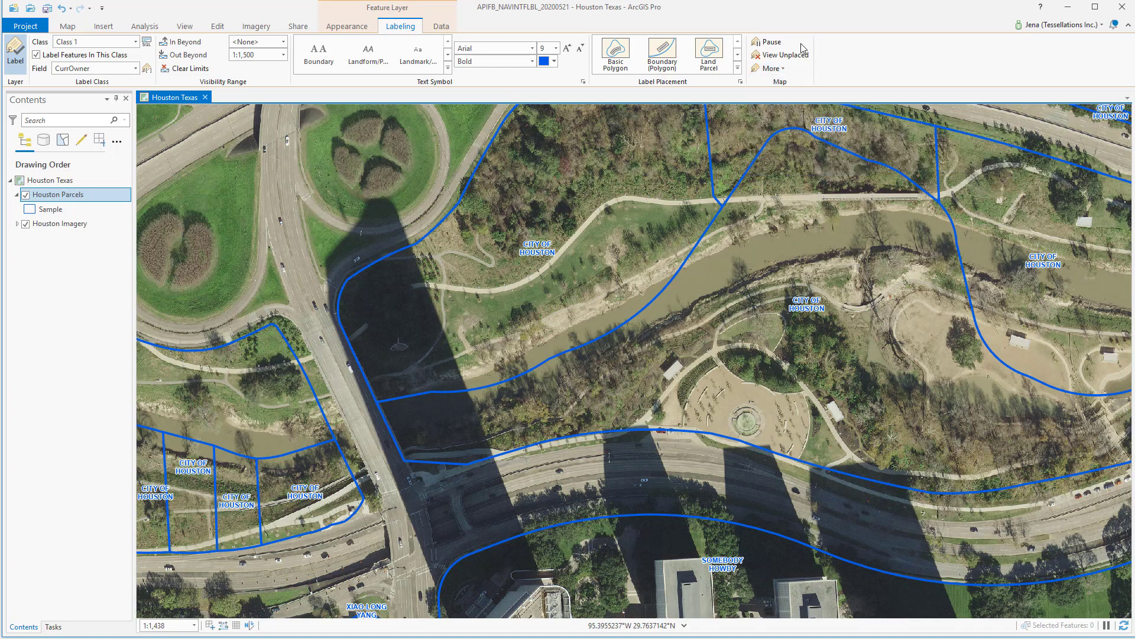